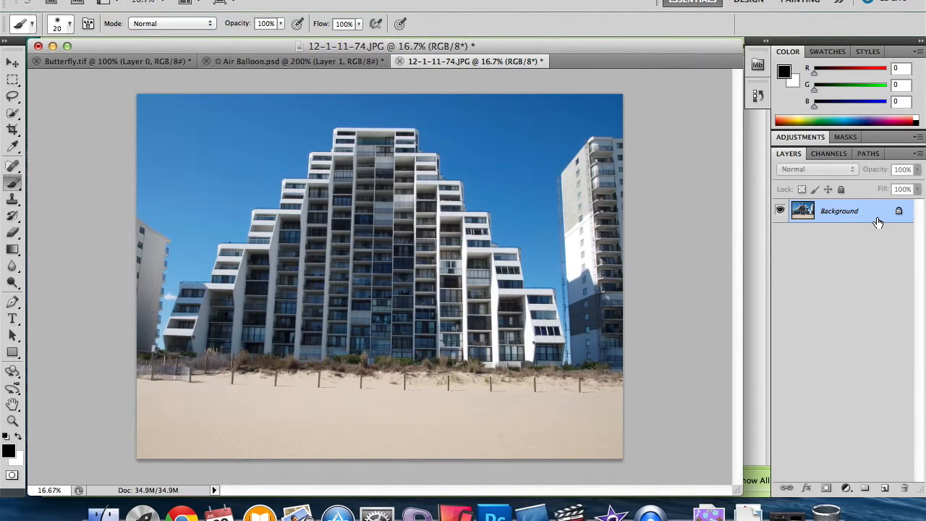
Step: Duplicate the Background layer of the beach building photo
key(super+j)
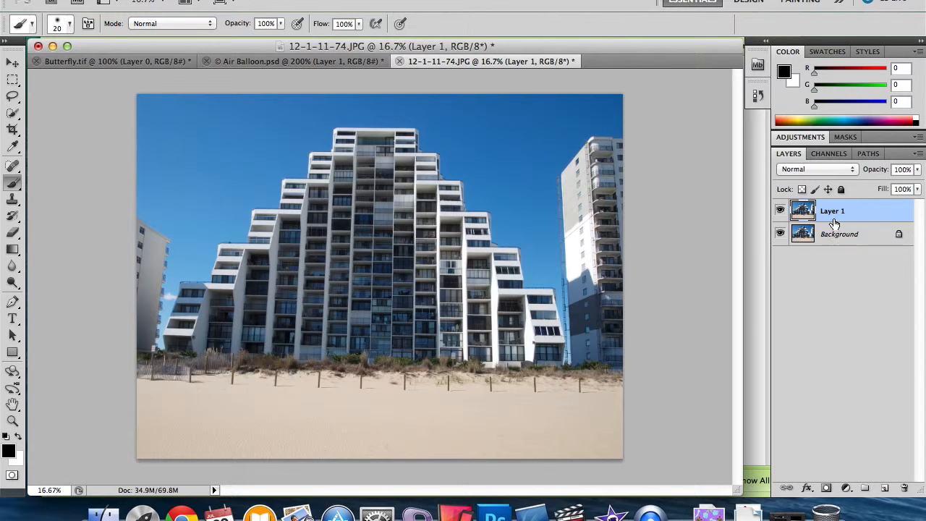
Step: Try converting the locked Background layer into a regular layer and undo the conversion
double_click(898, 236)
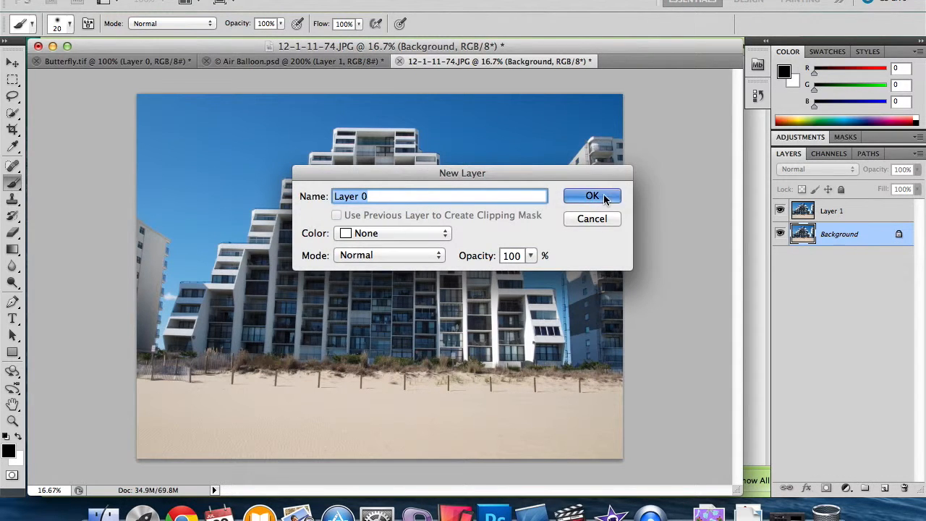
click(605, 199)
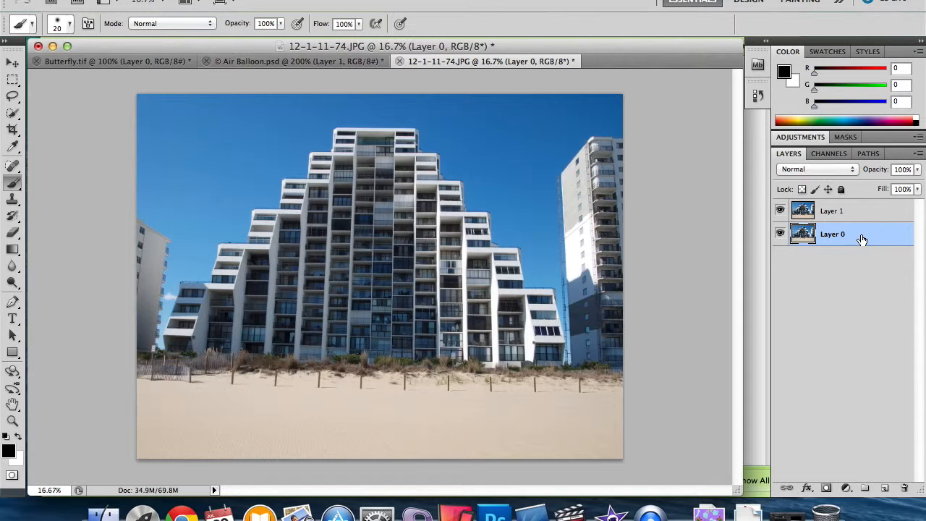
key(super+z)
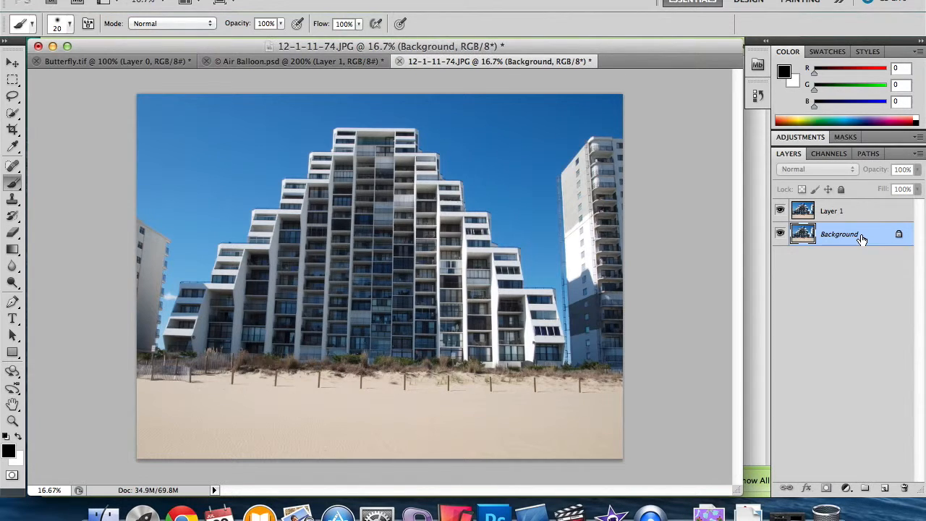
Step: On Layer 1, outline the central stepped building and the beach below it with the Polygonal Lasso to make a closed selection
click(827, 217)
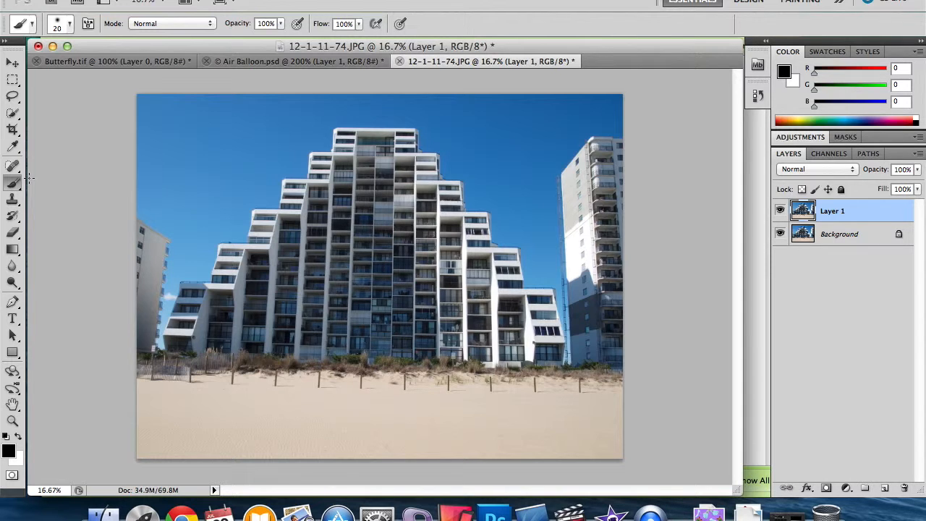
click(12, 95)
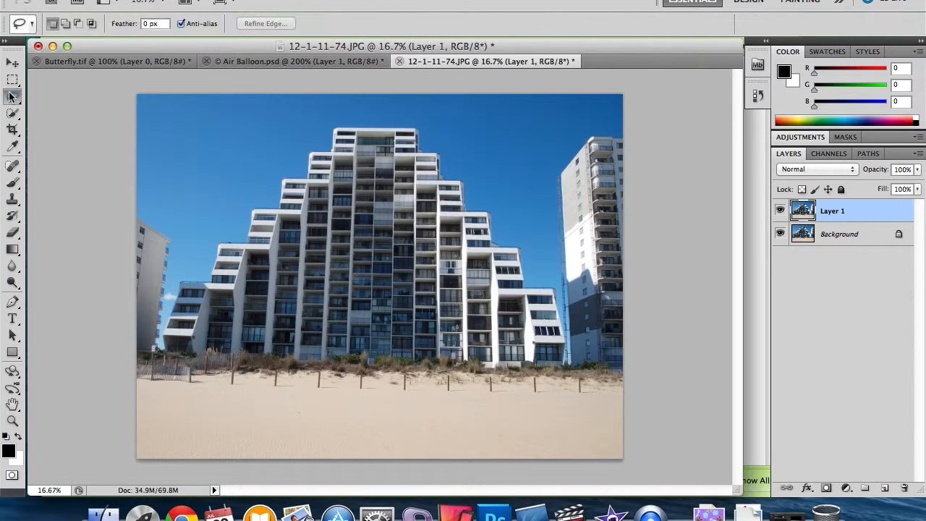
click(58, 108)
click(165, 340)
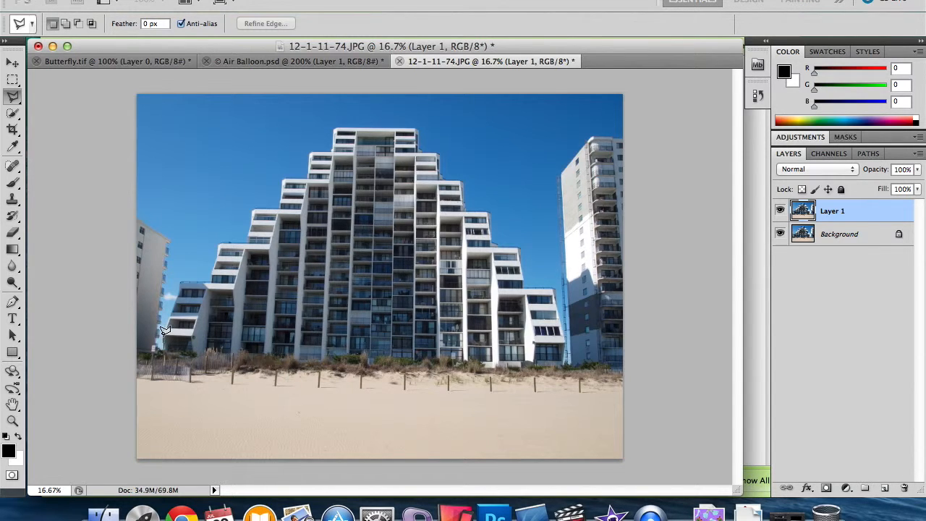
click(179, 283)
click(207, 283)
click(246, 240)
click(281, 209)
click(334, 127)
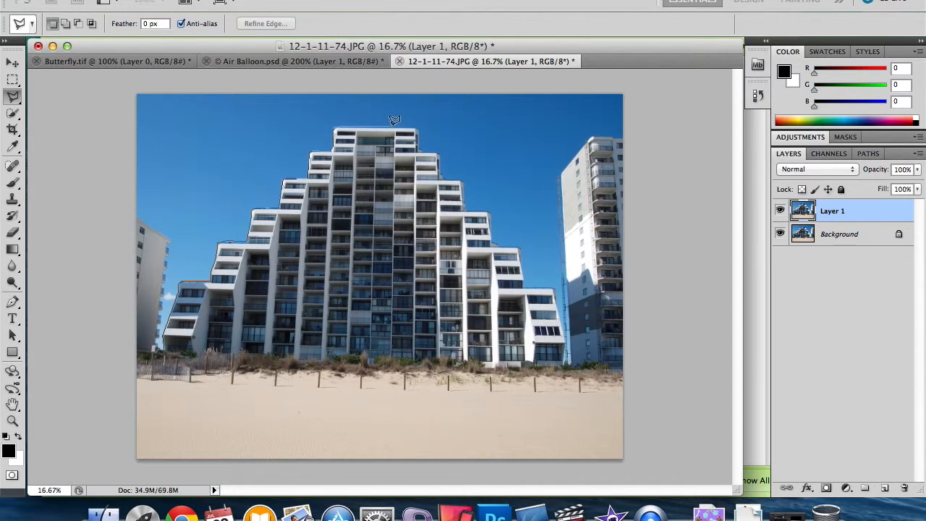
click(438, 152)
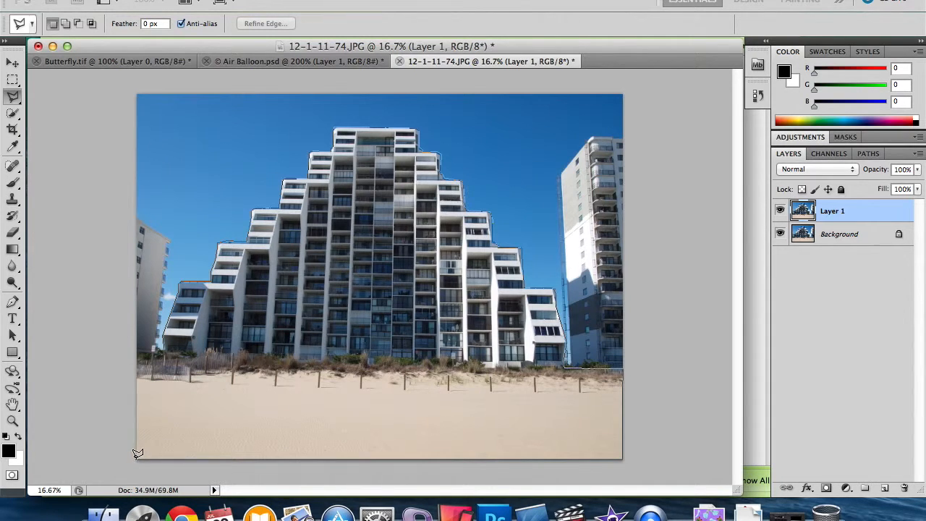
double_click(163, 344)
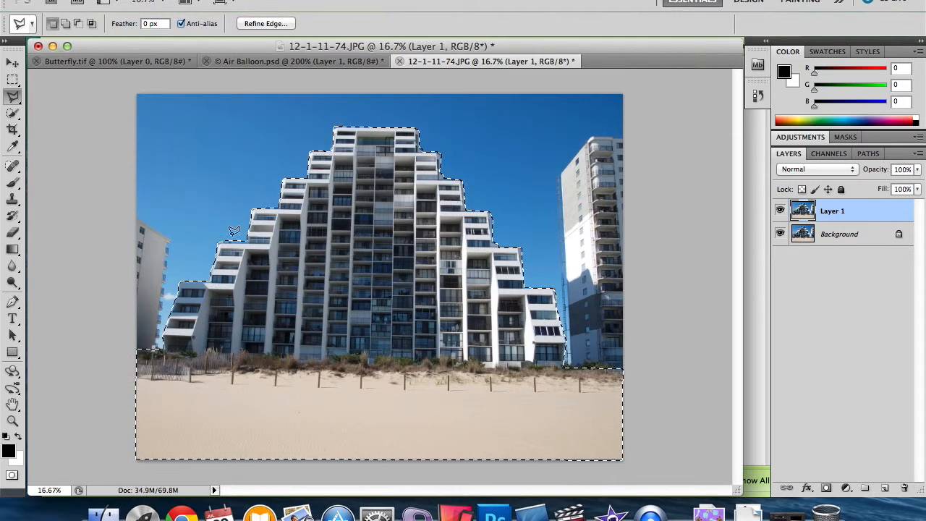
Step: In Quick Mask mode, paint black over the leftover blue sky along the building's edges and return to the refined selection
click(12, 476)
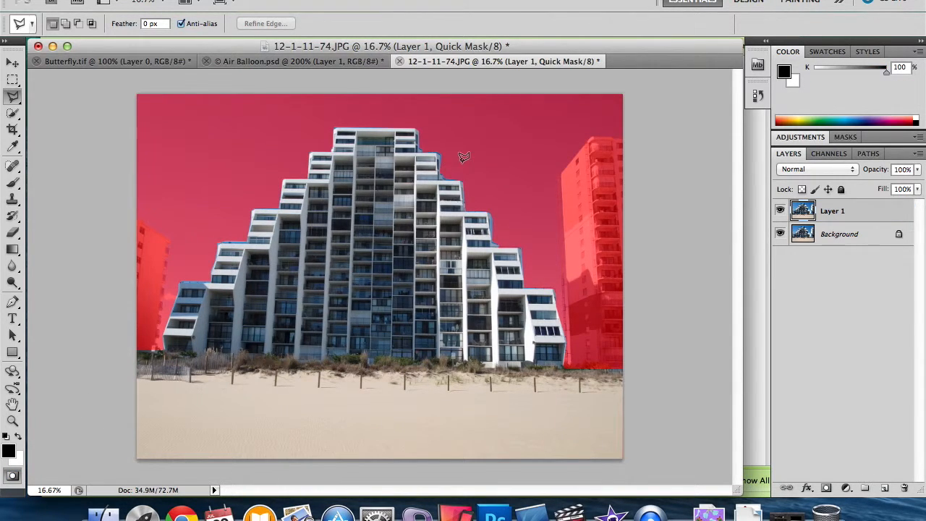
key(super+equal)
key(super+equal)
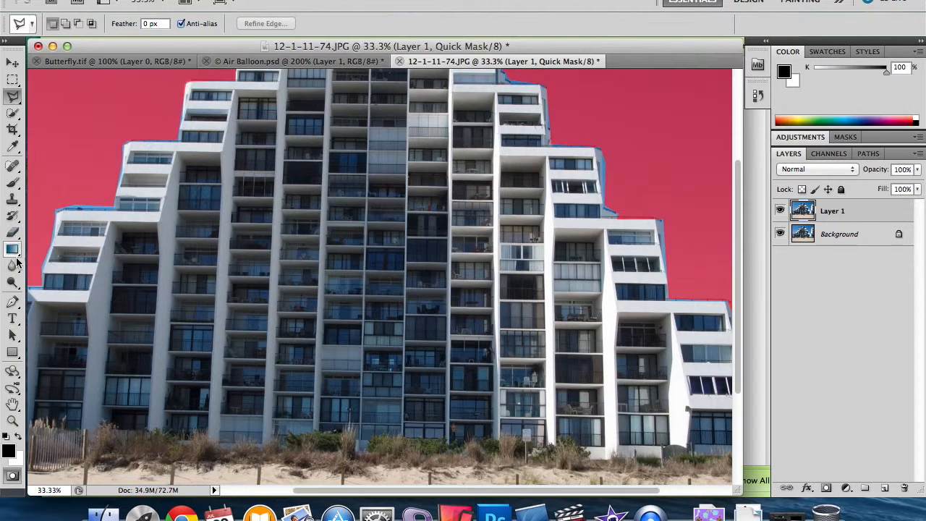
click(12, 185)
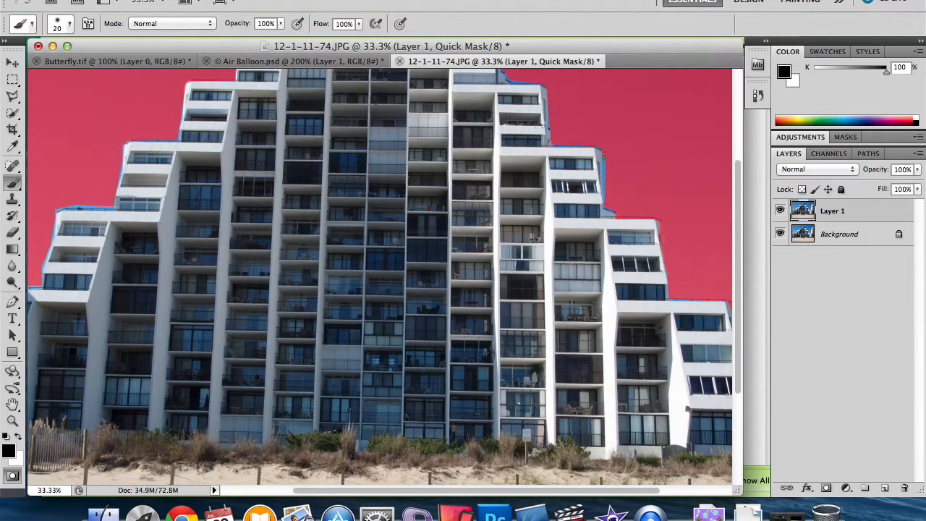
drag(602, 168, 606, 194)
drag(603, 175, 604, 192)
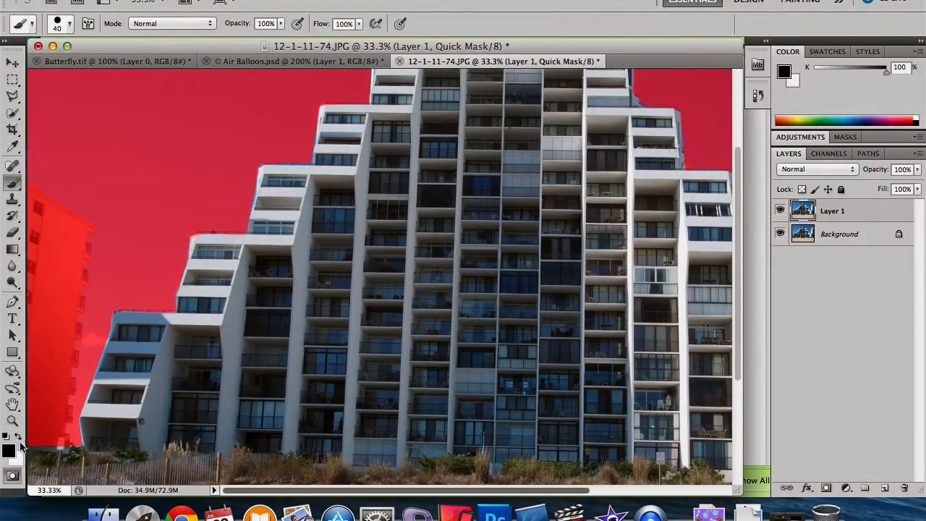
click(12, 475)
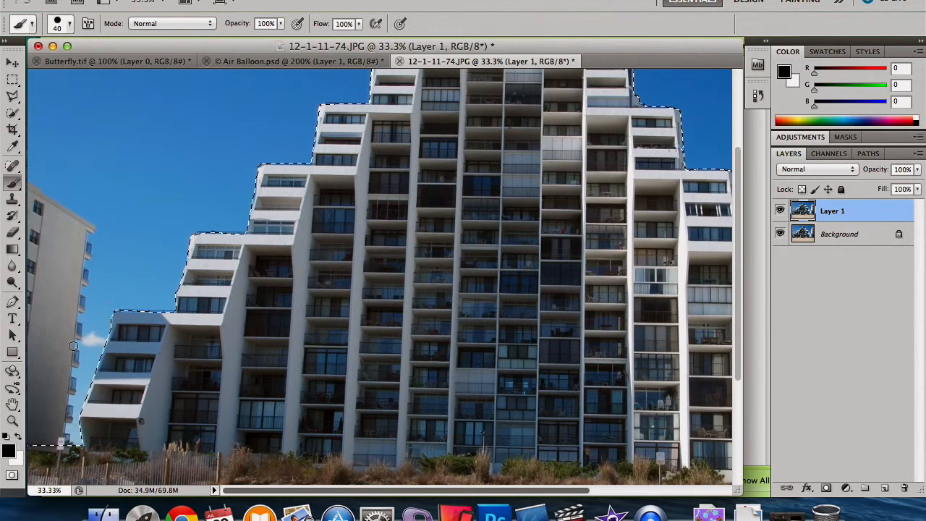
Step: Add a layer mask to Layer 1 from the selection and hide the Background layer
key(super+minus)
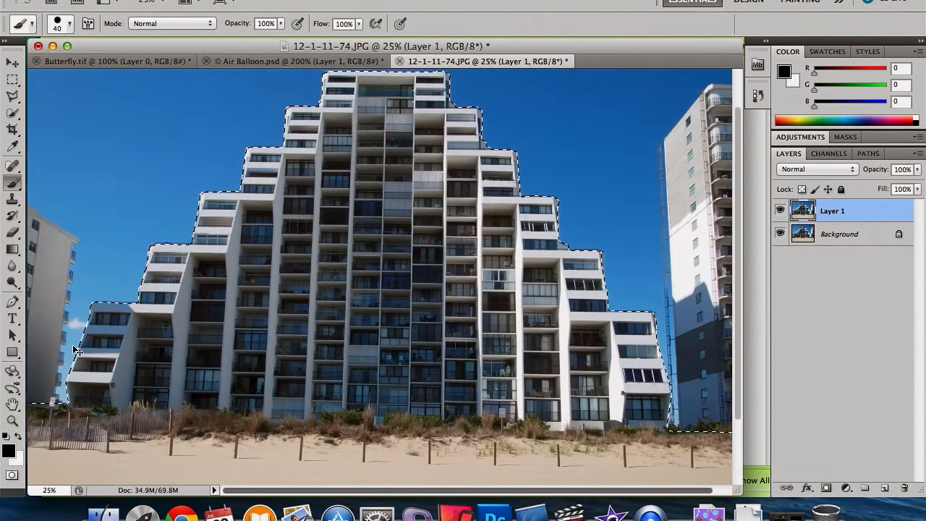
key(super+minus)
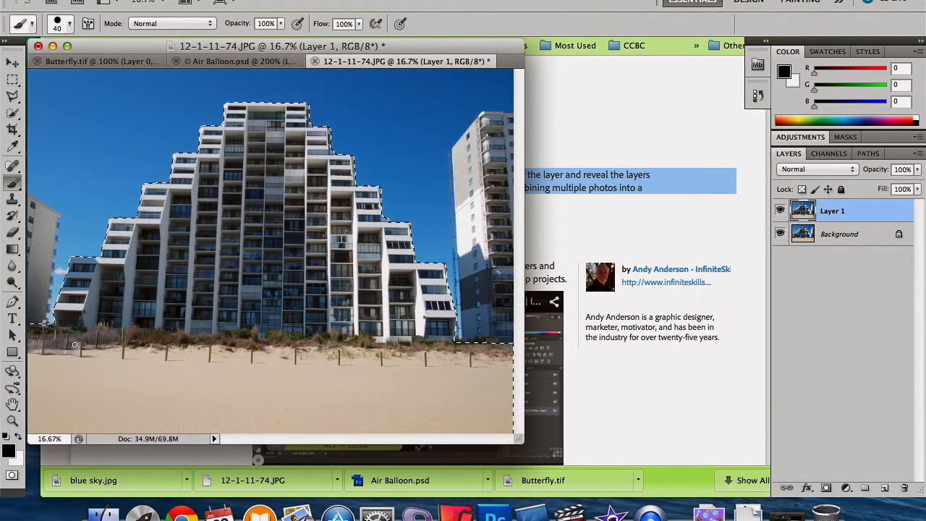
drag(234, 47, 371, 60)
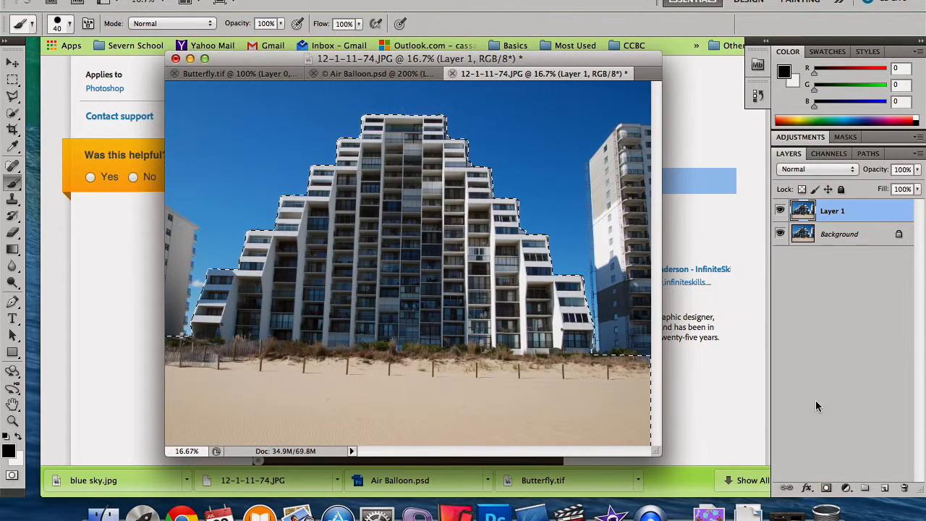
click(827, 489)
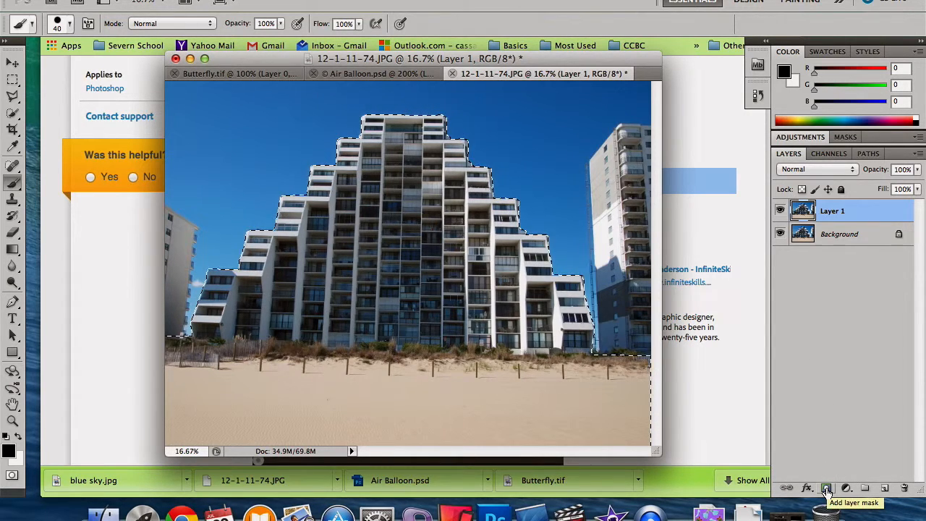
click(827, 489)
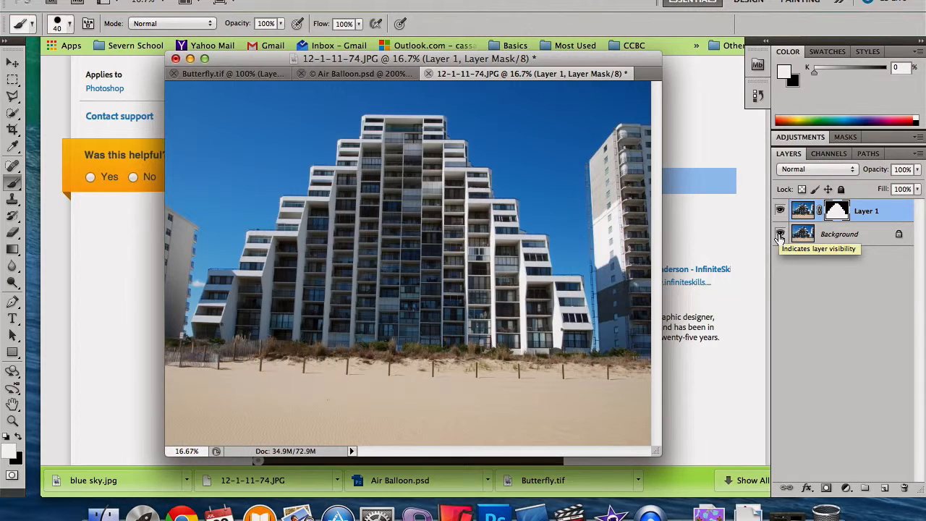
click(780, 234)
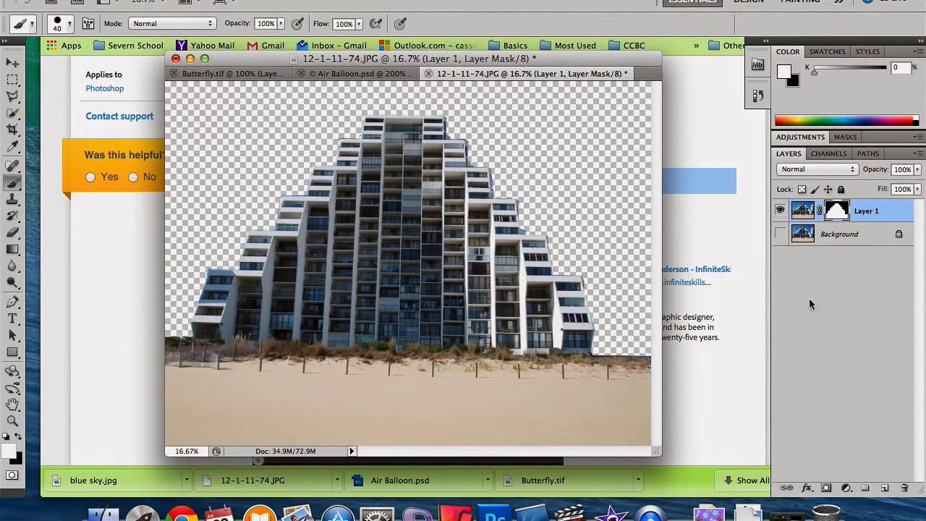
Step: Enlarge the Eraser to 60, erase a strip of the sand on Layer 1's mask, and undo the erasure
click(7, 237)
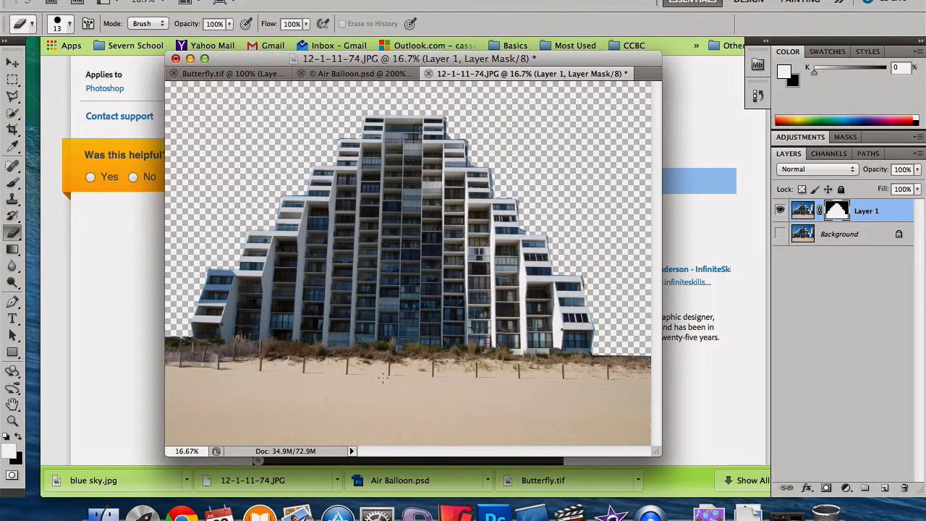
key(bracketright)
key(bracketright)
key(bracketright)
key(bracketright)
key(bracketright)
mouse_move(341, 403)
mouse_down()
mouse_move(375, 401)
mouse_move(287, 400)
mouse_up()
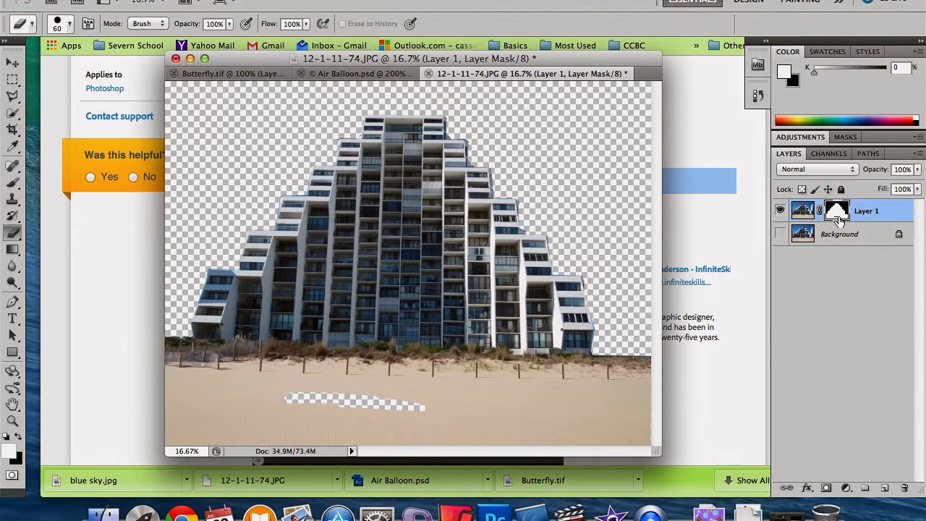
key(super+z)
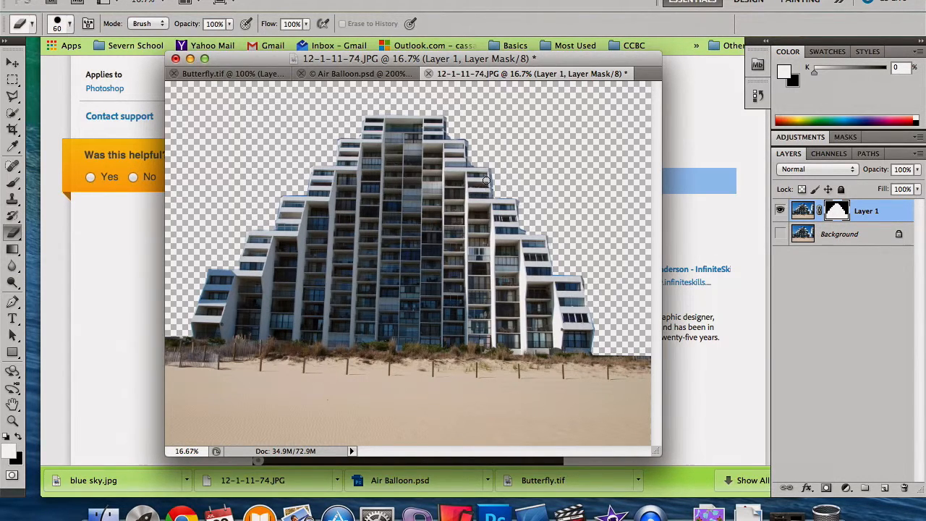
Step: Paint white on Layer 1's mask in the hidden sky beside the building with the Brush, and undo the strokes
click(13, 182)
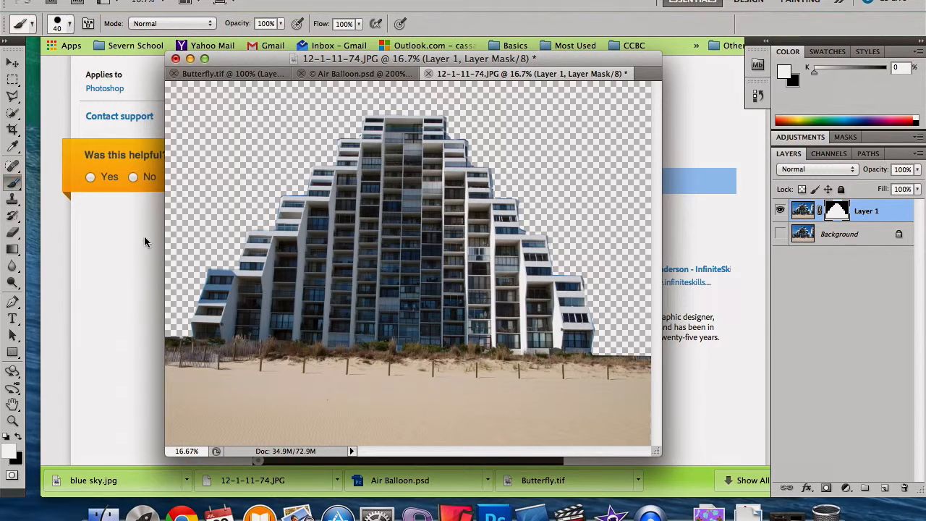
click(18, 434)
click(18, 437)
mouse_move(290, 136)
mouse_down()
mouse_move(246, 139)
mouse_move(239, 127)
mouse_move(274, 126)
mouse_move(264, 123)
mouse_up()
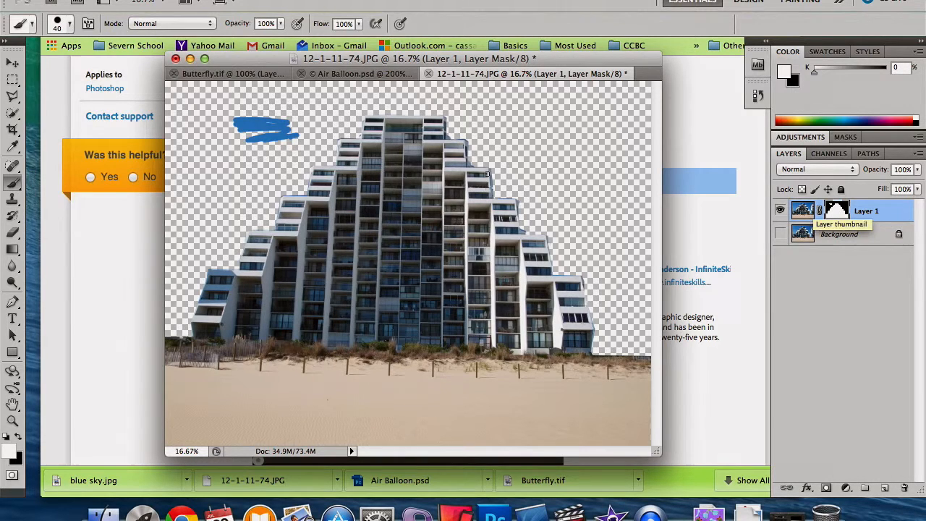
mouse_move(279, 140)
mouse_down()
mouse_move(293, 123)
mouse_move(255, 123)
mouse_move(290, 139)
mouse_move(261, 139)
mouse_up()
key(super+alt+z)
key(super+alt+z)
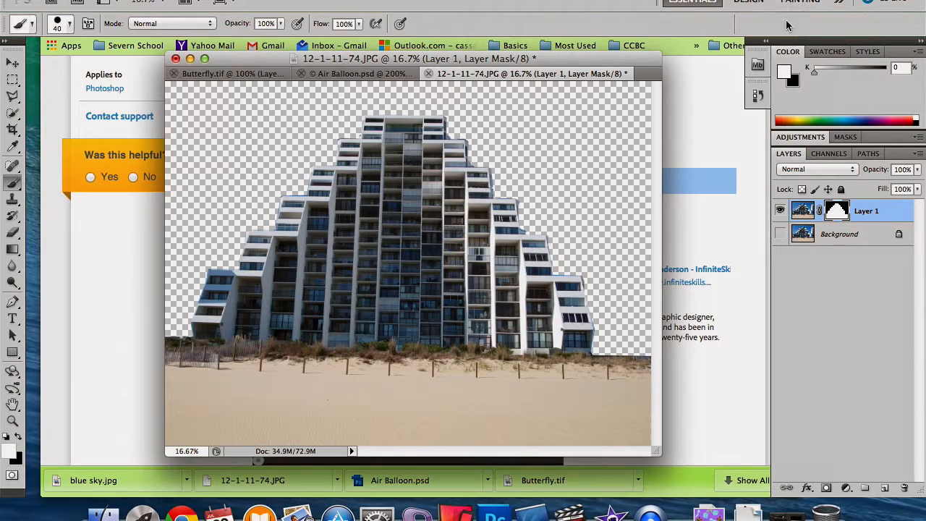
Step: Clear the browser window off the desktop and open the desktop file blue sky.jpg in Photoshop
click(899, 502)
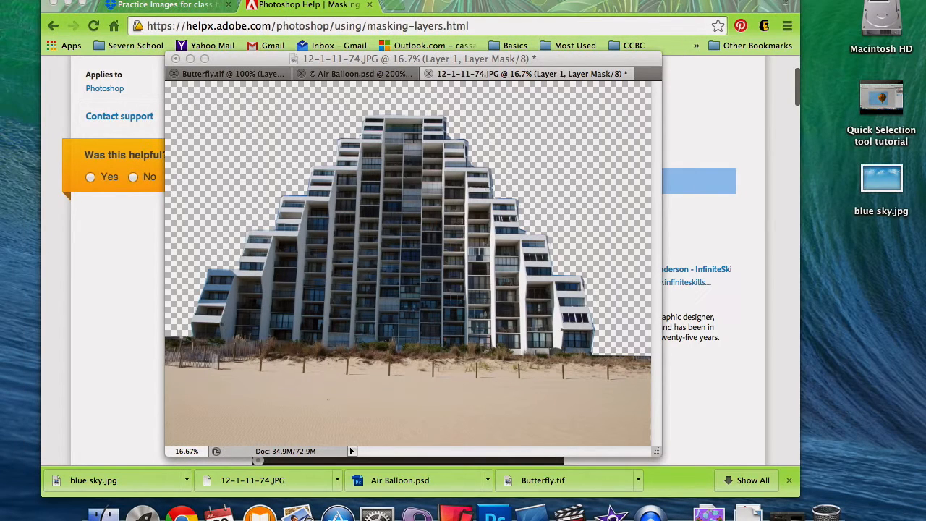
click(69, 3)
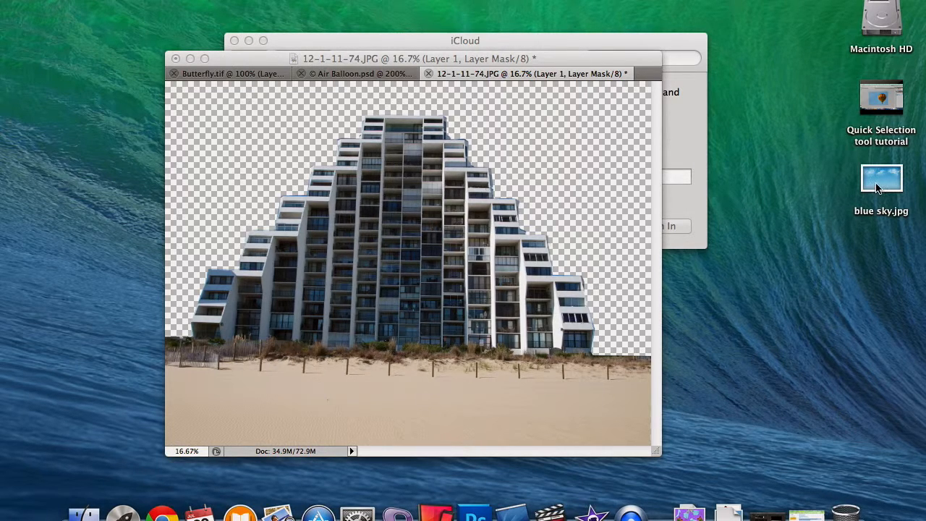
drag(876, 187, 475, 518)
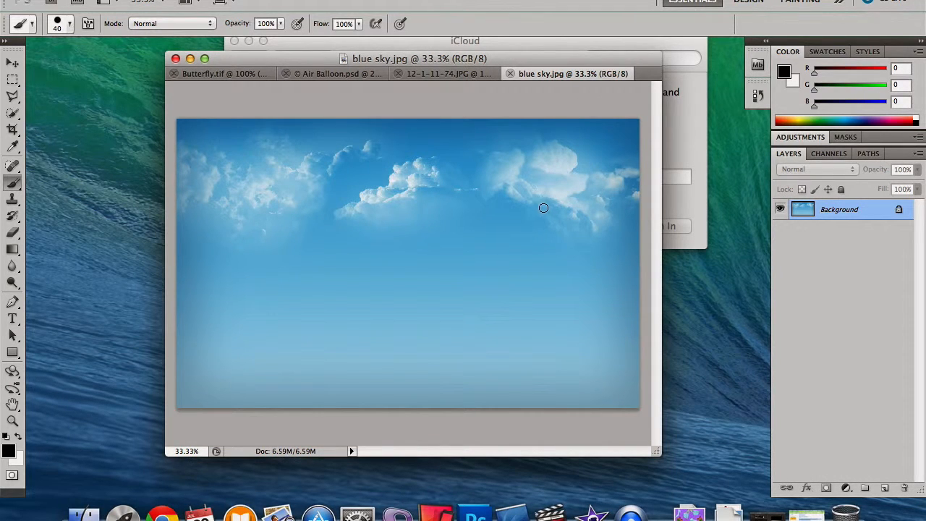
click(115, 0)
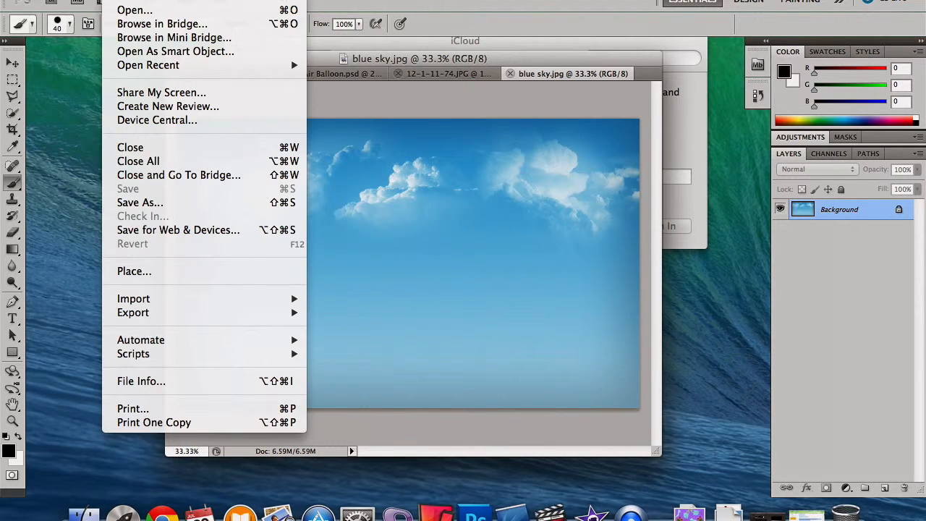
click(142, 10)
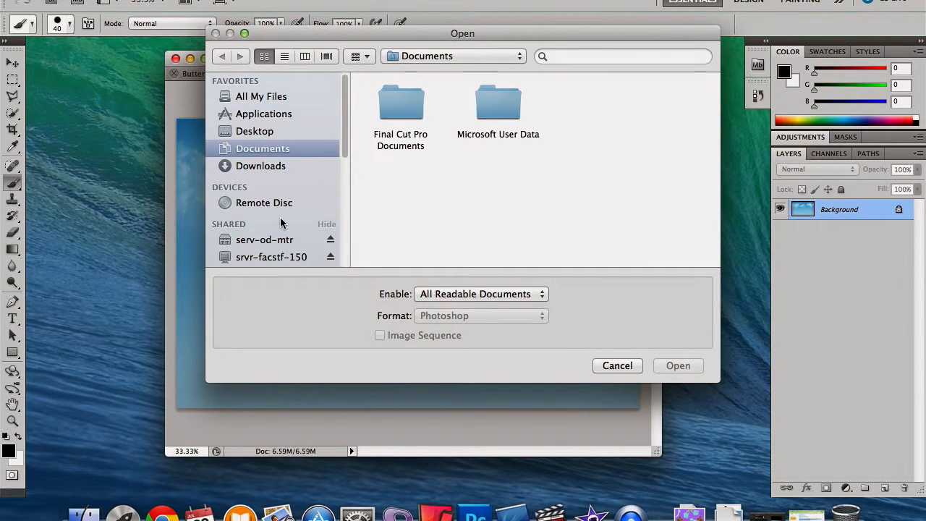
click(254, 131)
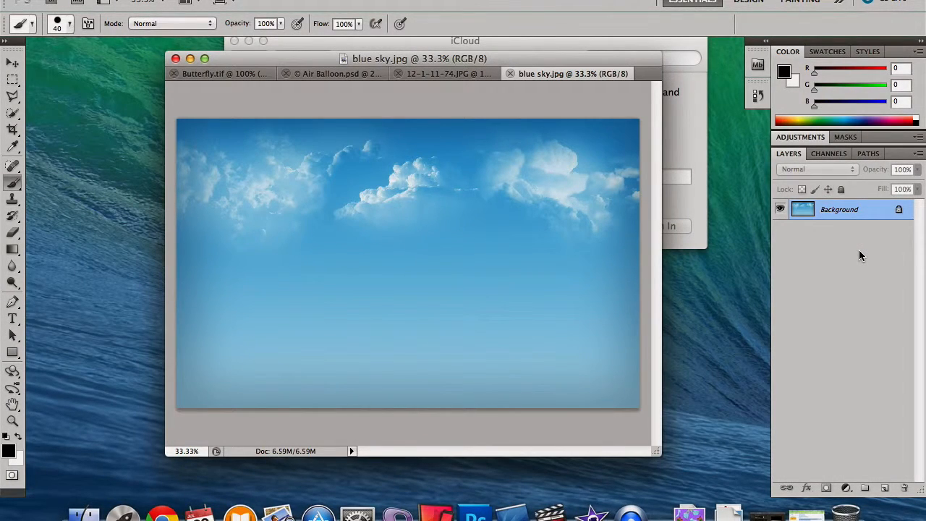
Step: Convert the locked Background of blue sky.jpg into a regular layer, keeping Normal mode and 100% opacity
double_click(899, 211)
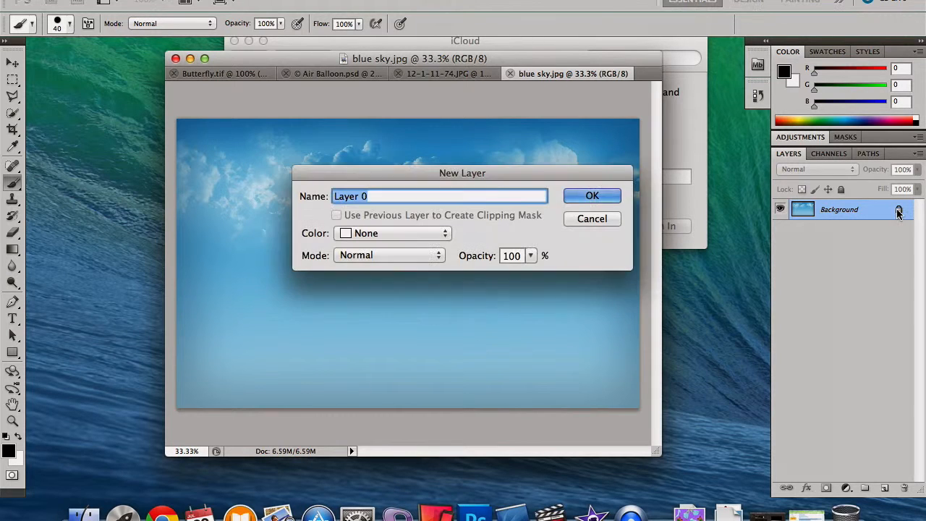
click(597, 199)
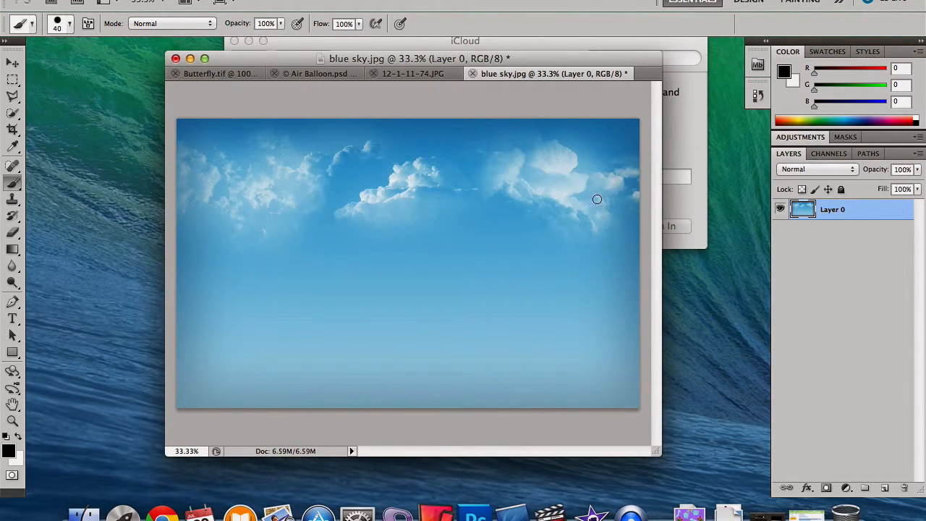
Step: Copy the entire blue sky.jpg image and paste it into Layer 2 of 12-1-11-74.JPG, accepting the colour profile conversion
super+click(811, 211)
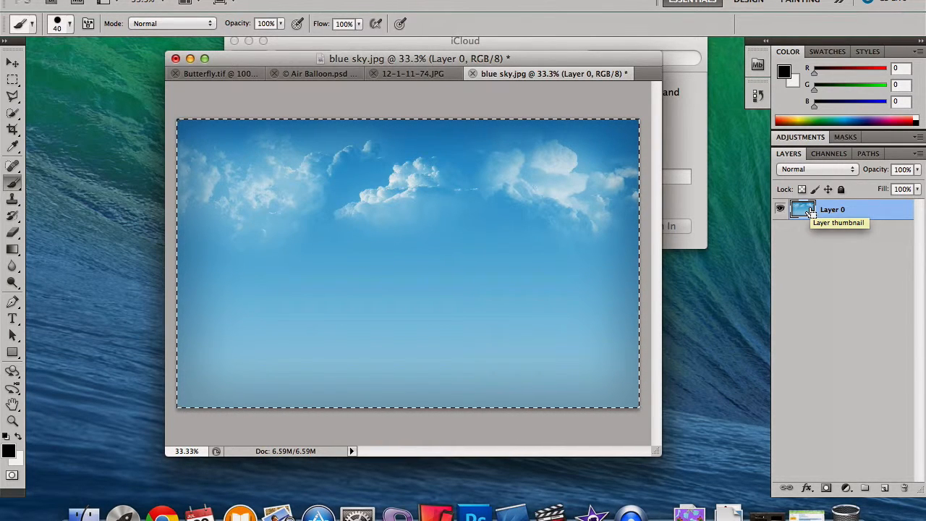
click(407, 77)
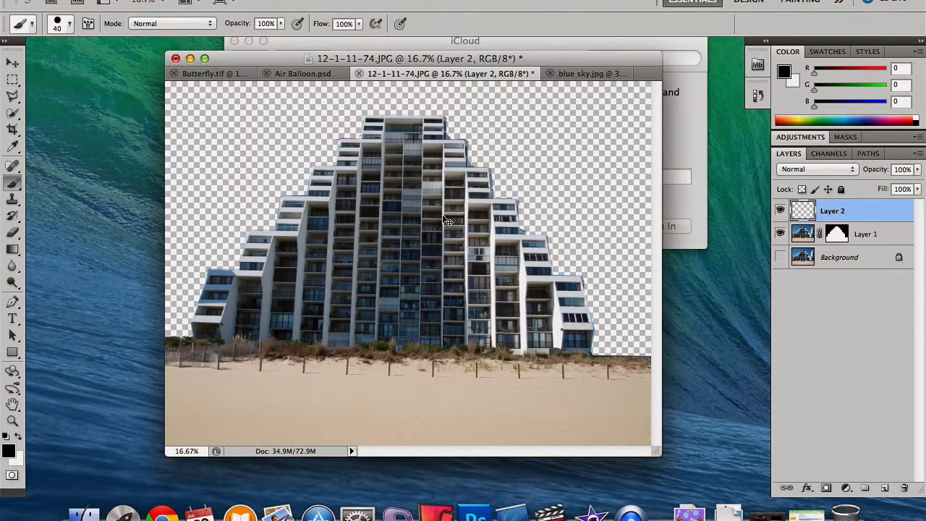
key(super+v)
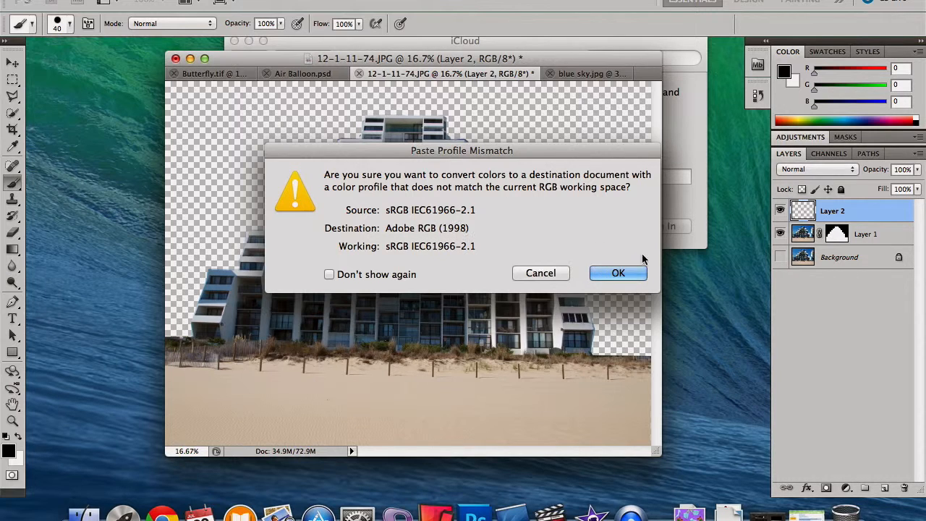
click(397, 276)
click(598, 273)
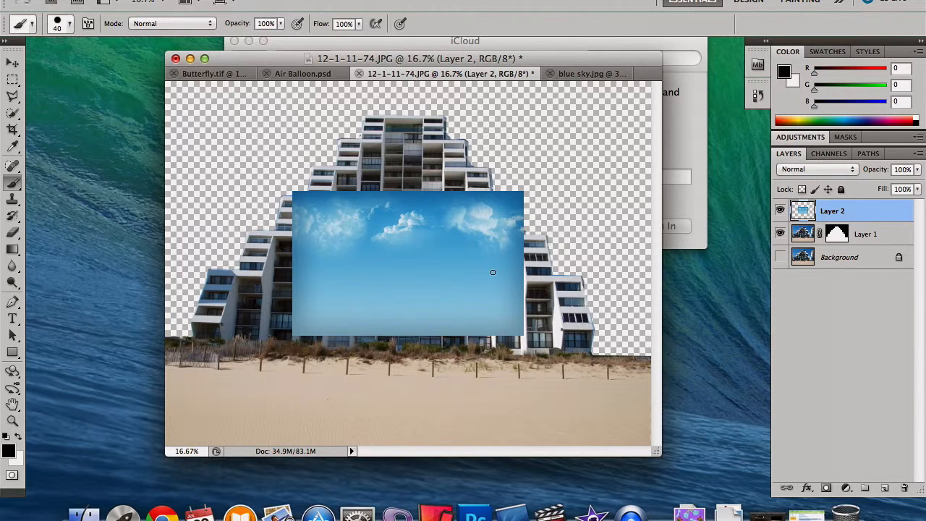
Step: Scale the pasted sky proportionally to about 234% with Free Transform and position it across the full width and upper part of the photo
key(ctrl+t)
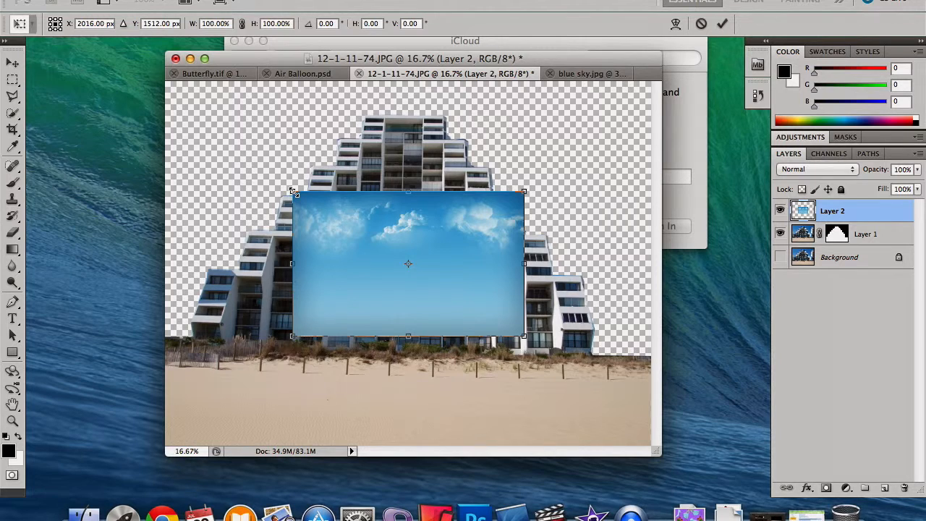
drag(293, 192, 137, 94)
drag(655, 452, 738, 494)
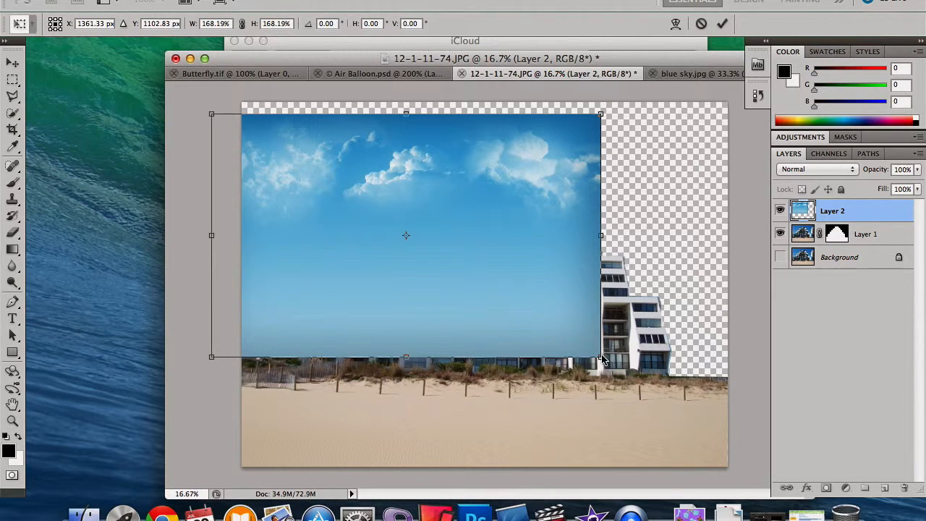
drag(599, 356, 743, 414)
drag(208, 116, 192, 103)
drag(426, 215, 450, 217)
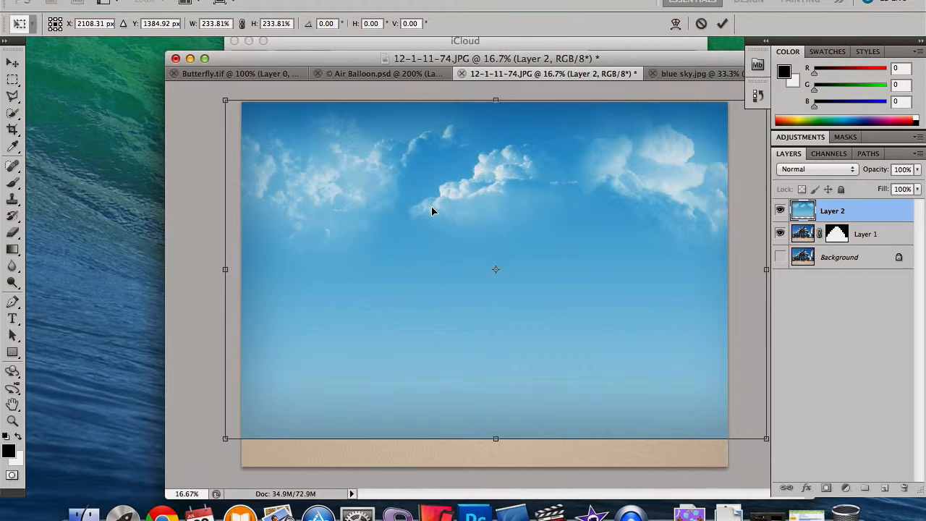
key(Return)
Step: Move Layer 2 with the sky below the masked Layer 1 in the layer order
key(b)
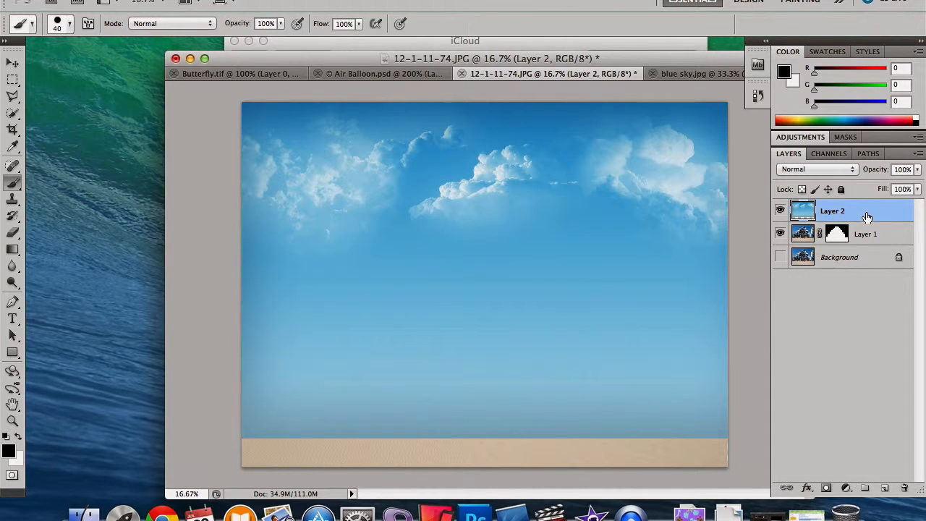
drag(867, 216, 859, 248)
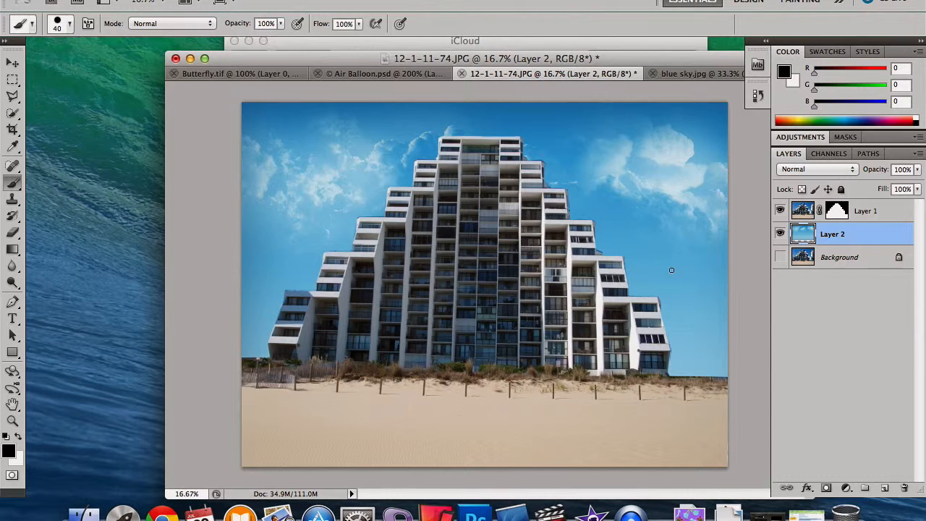
Step: Show the Background layer and toggle Layer 2's visibility to compare the original and replacement skies, leaving all three layers shown
click(780, 233)
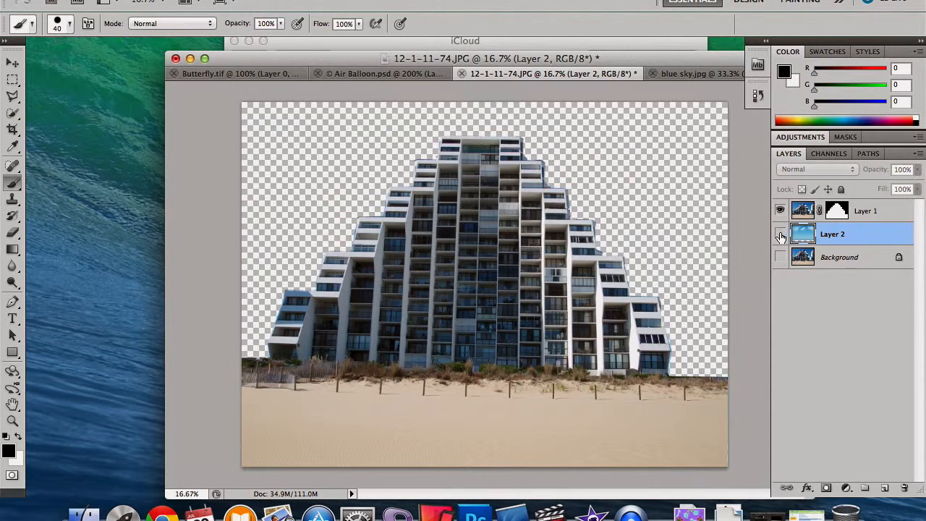
click(780, 257)
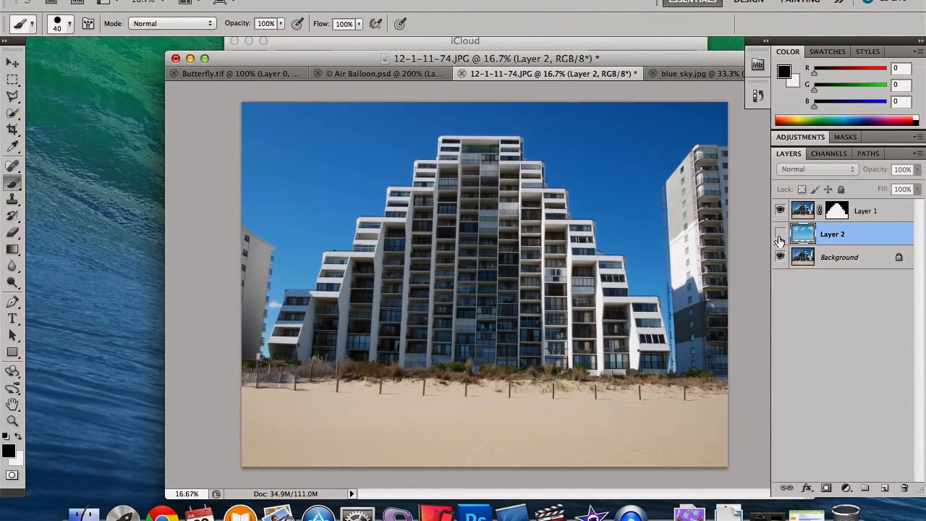
click(780, 234)
click(780, 235)
click(780, 234)
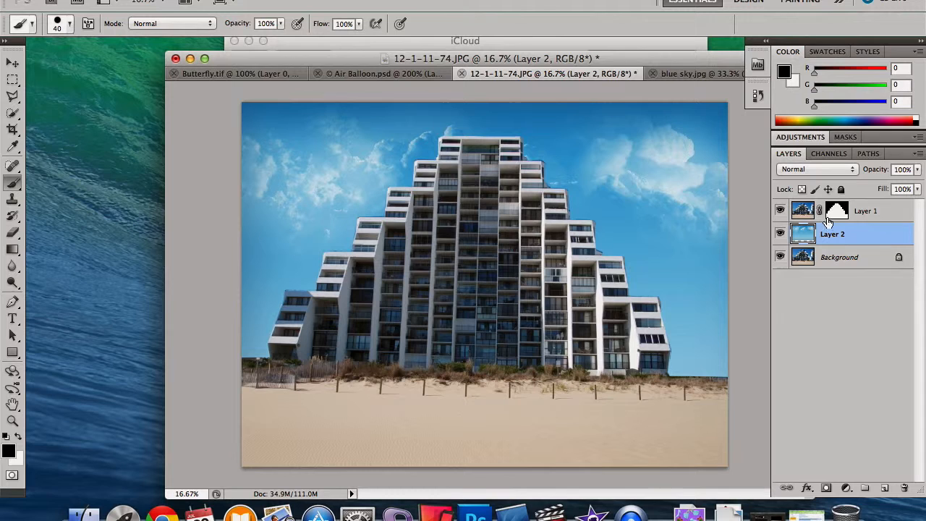
mouse_move(830, 227)
mouse_down()
mouse_move(836, 241)
mouse_move(837, 215)
mouse_up()
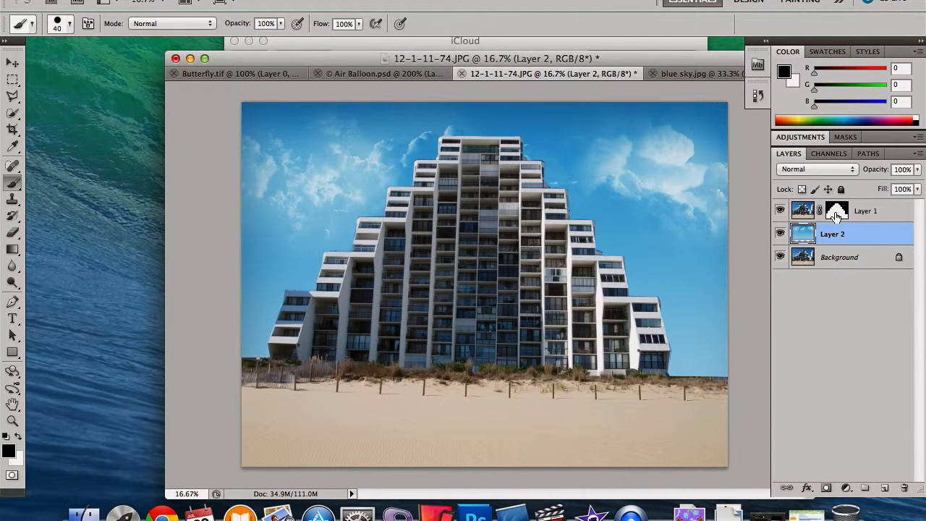